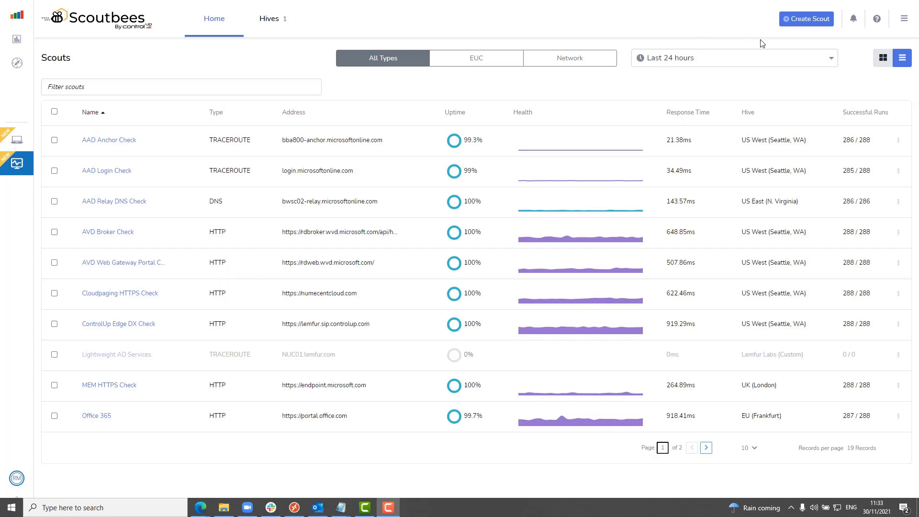
Start a new Network scout on Cloud Hive after briefly checking the custom hive options
{"action": "left_click", "coordinate": [807, 24]}
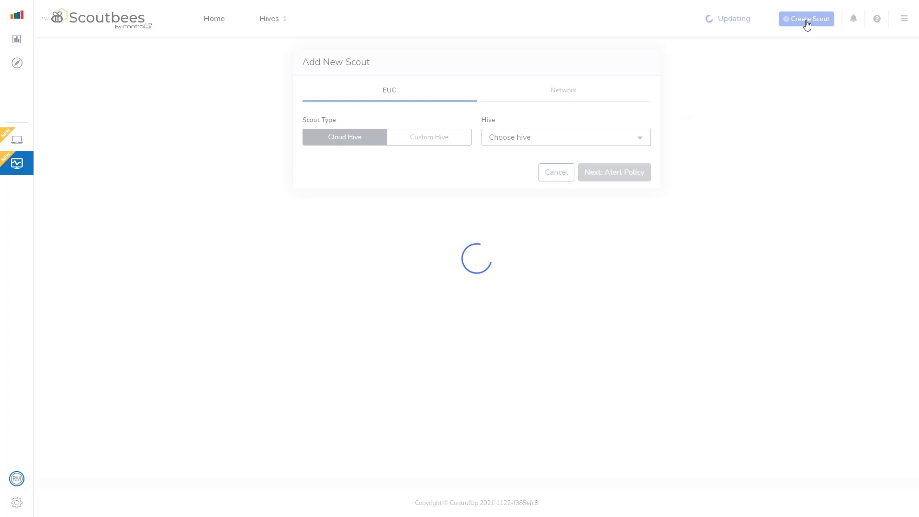
{"action": "left_click", "coordinate": [561, 96]}
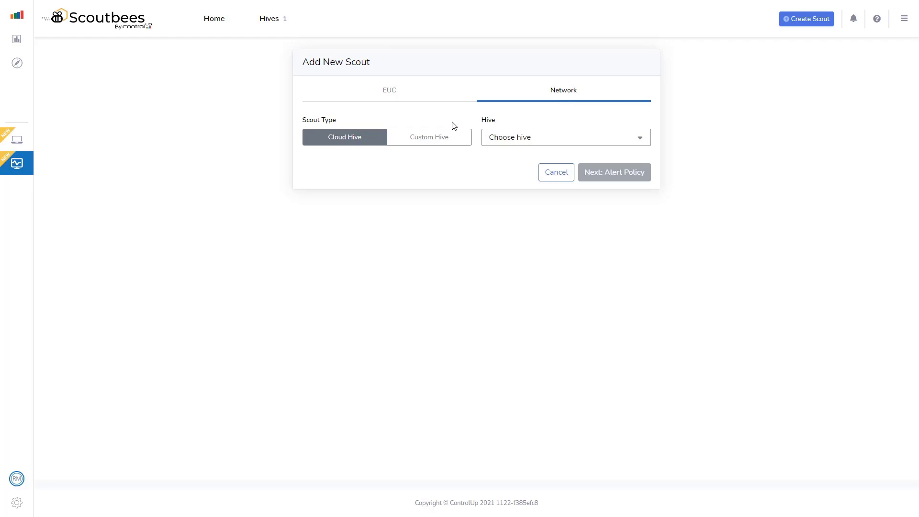
{"action": "left_click", "coordinate": [443, 147]}
{"action": "left_click", "coordinate": [641, 142]}
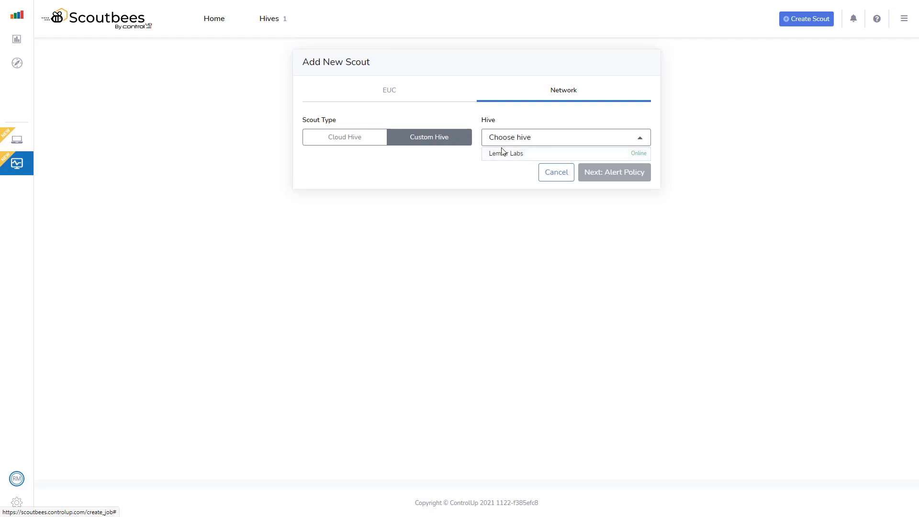
{"action": "left_click", "coordinate": [387, 154]}
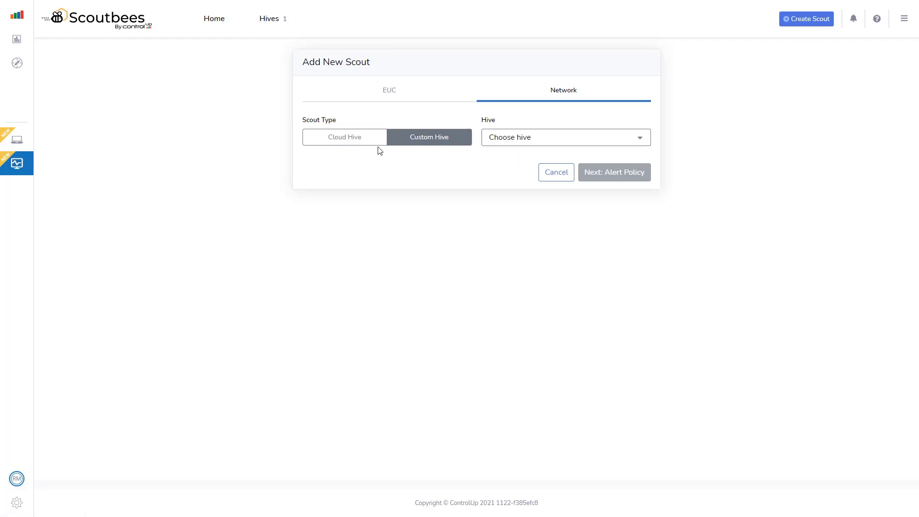
{"action": "left_click", "coordinate": [366, 142]}
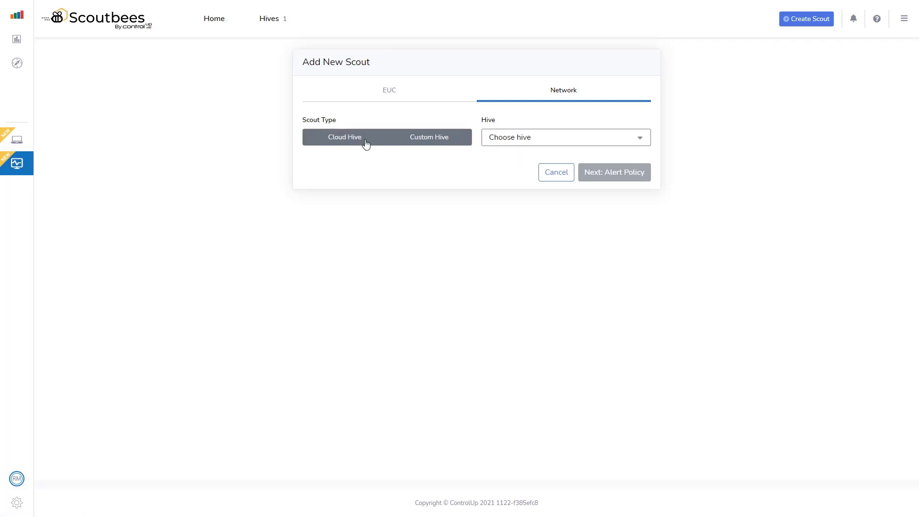
{"action": "left_click", "coordinate": [644, 144]}
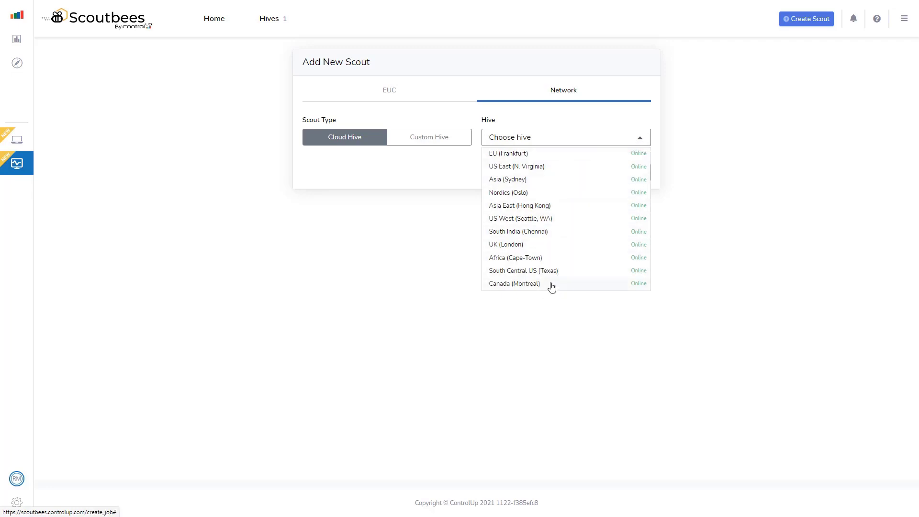
Run the scout from the EU (Frankfurt) hive as an HTTP/S check
{"action": "left_click", "coordinate": [529, 154]}
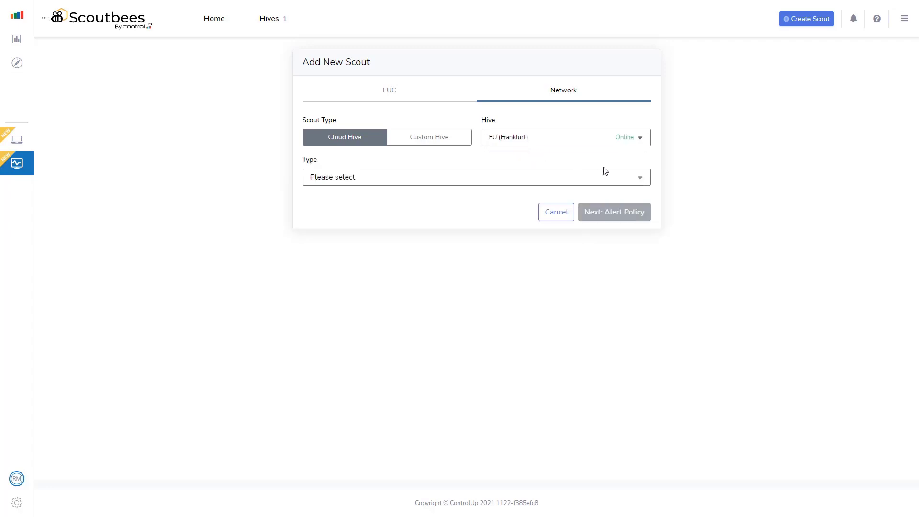
{"action": "left_click", "coordinate": [641, 178]}
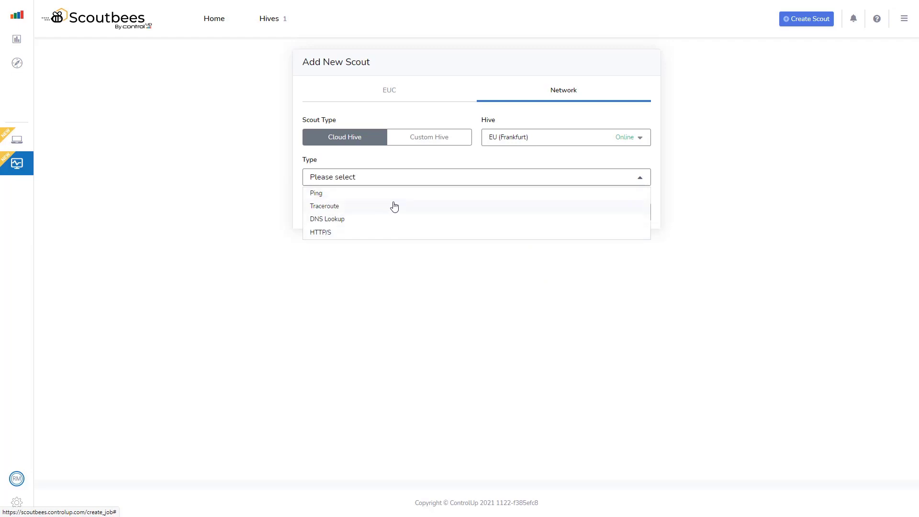
{"action": "left_click", "coordinate": [381, 234]}
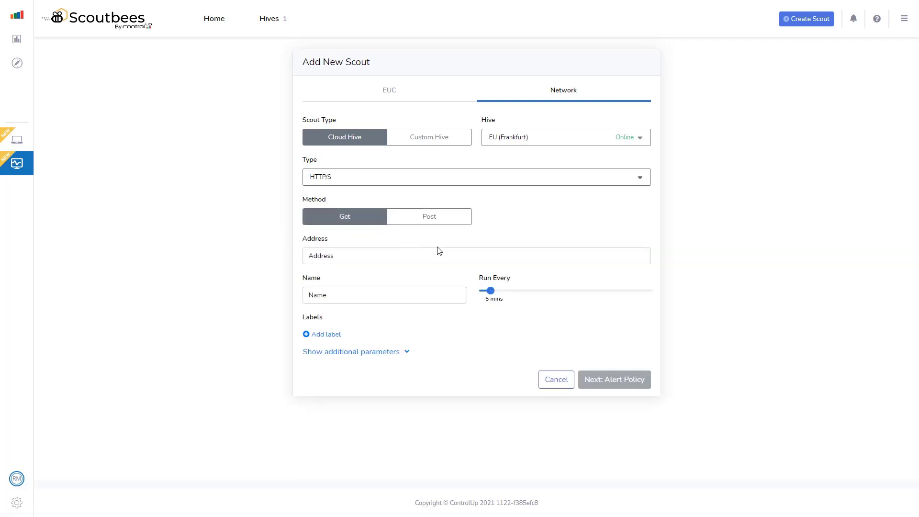
{"action": "left_click", "coordinate": [494, 257]}
{"action": "type", "text": "https://"}
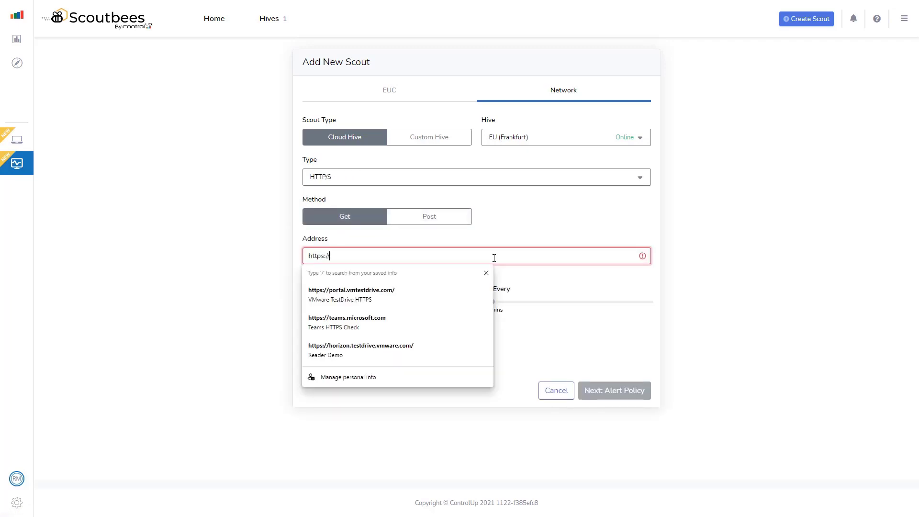
{"action": "type", "text": "controlup.com"}
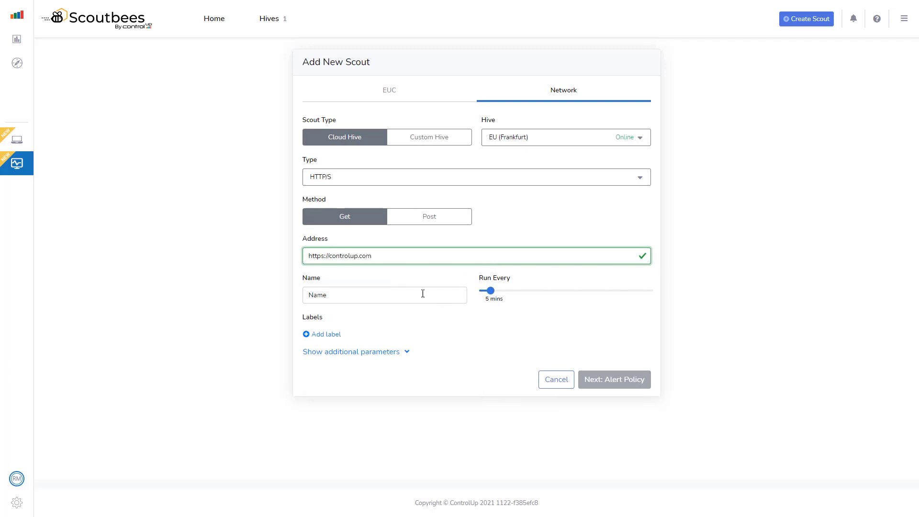
{"action": "left_click", "coordinate": [422, 293]}
{"action": "type", "text": "Control"}
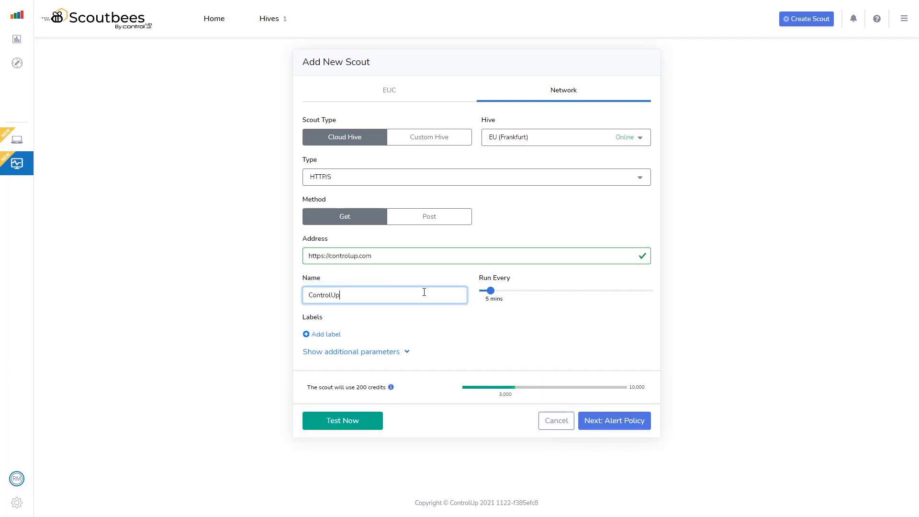
{"action": "type", "text": "Up"}
Review the additional HTTPS parameters, keep Timeout at 10000, and continue to Alert Policy
{"action": "left_click", "coordinate": [406, 354]}
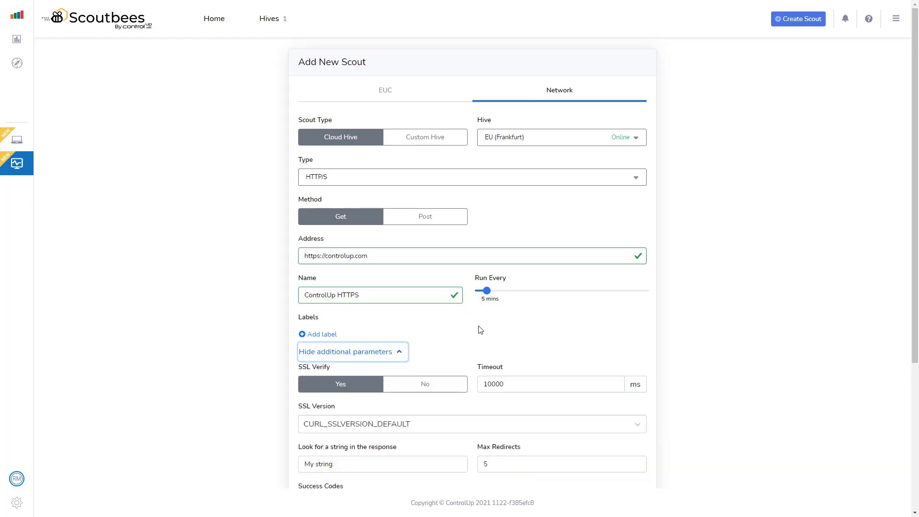
{"action": "scroll", "coordinate": [480, 329], "scroll_direction": "down", "scroll_amount": 3}
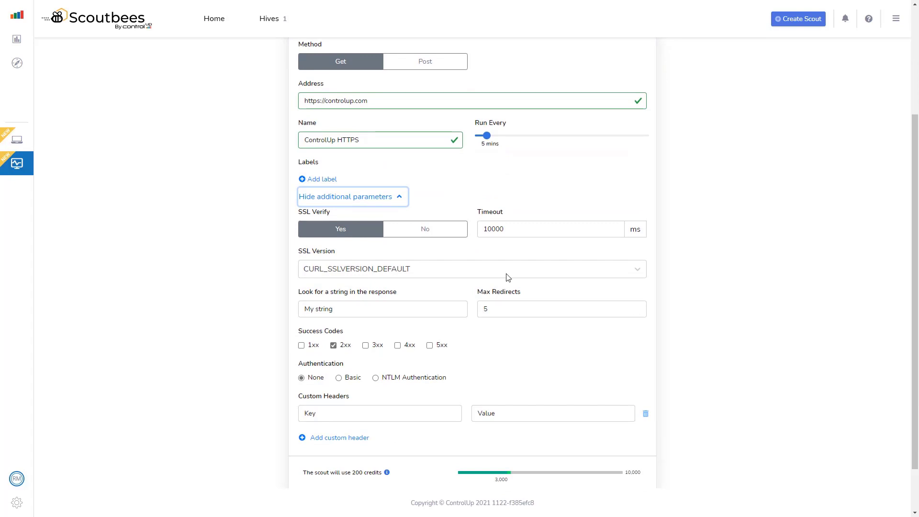
{"action": "left_click_drag", "start_coordinate": [510, 230], "coordinate": [474, 228]}
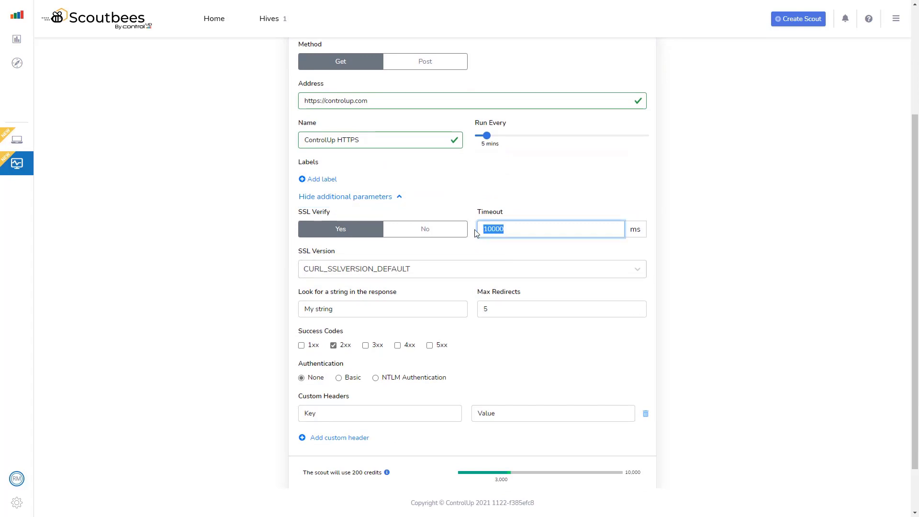
{"action": "left_click", "coordinate": [454, 255]}
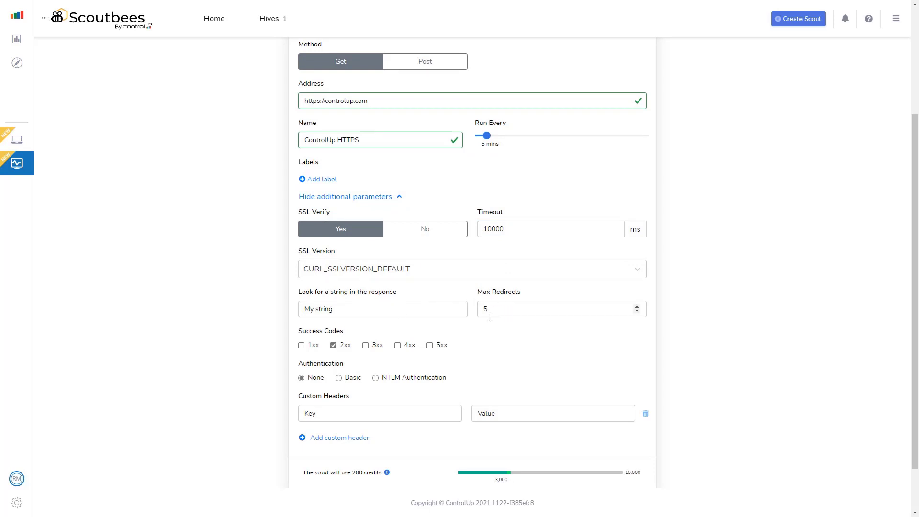
{"action": "scroll", "coordinate": [489, 316], "scroll_direction": "down", "scroll_amount": 2}
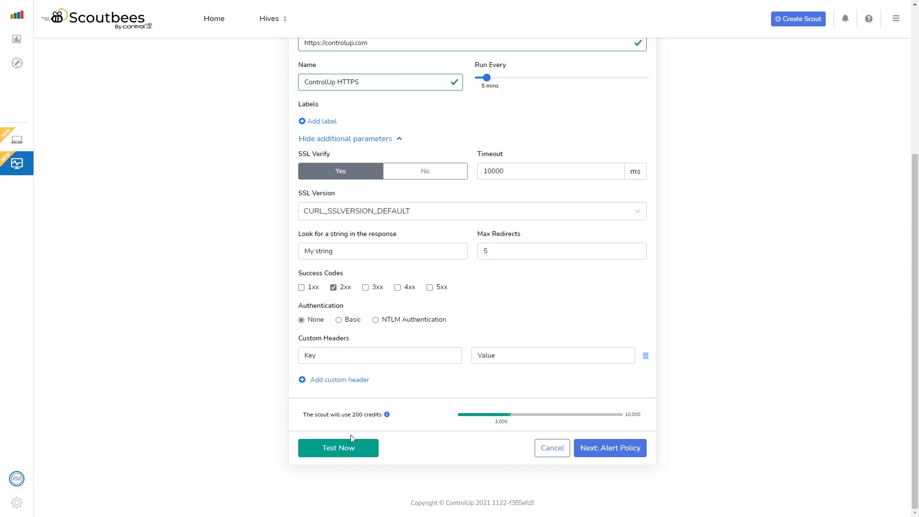
{"action": "left_click", "coordinate": [602, 453]}
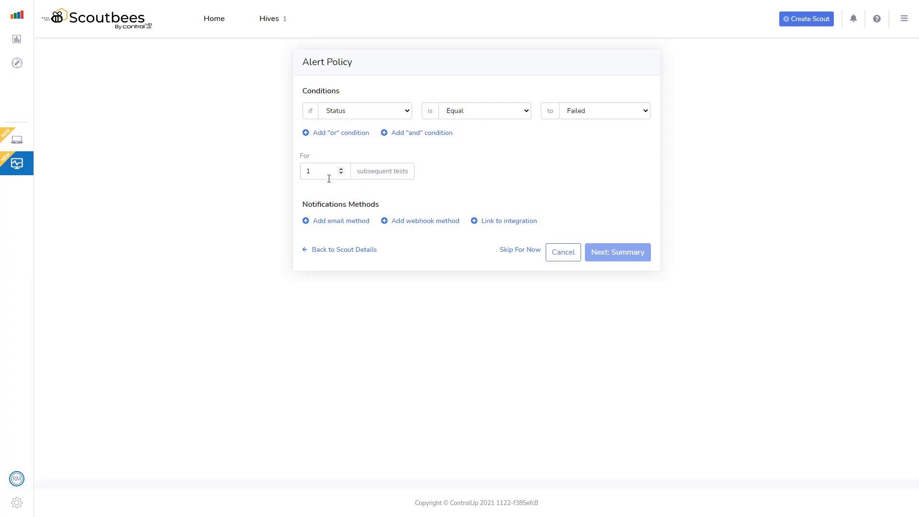
Require 2 subsequent failed tests before alerting
{"action": "left_click_drag", "start_coordinate": [320, 173], "coordinate": [303, 171]}
{"action": "type", "text": "2"}
{"action": "left_click", "coordinate": [501, 184]}
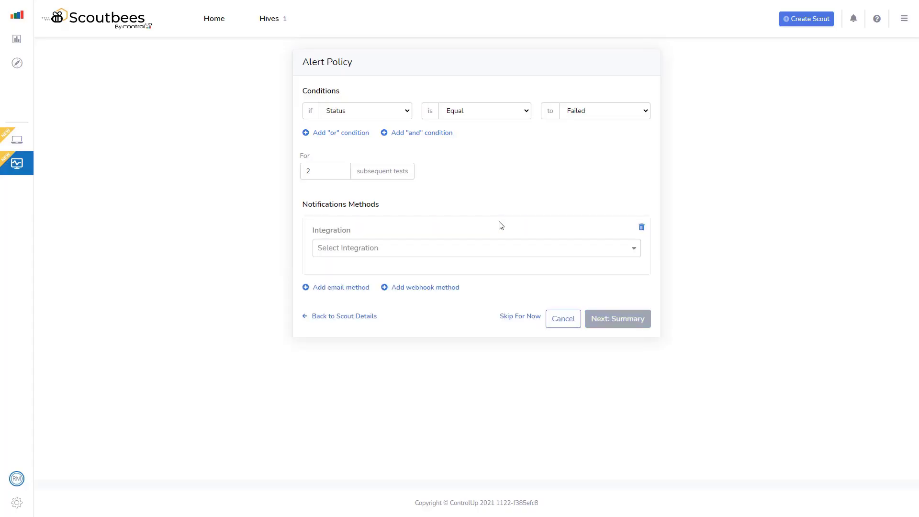
Send alerts to the Teams integration and add an 'or' condition
{"action": "left_click", "coordinate": [634, 253]}
{"action": "left_click", "coordinate": [455, 272]}
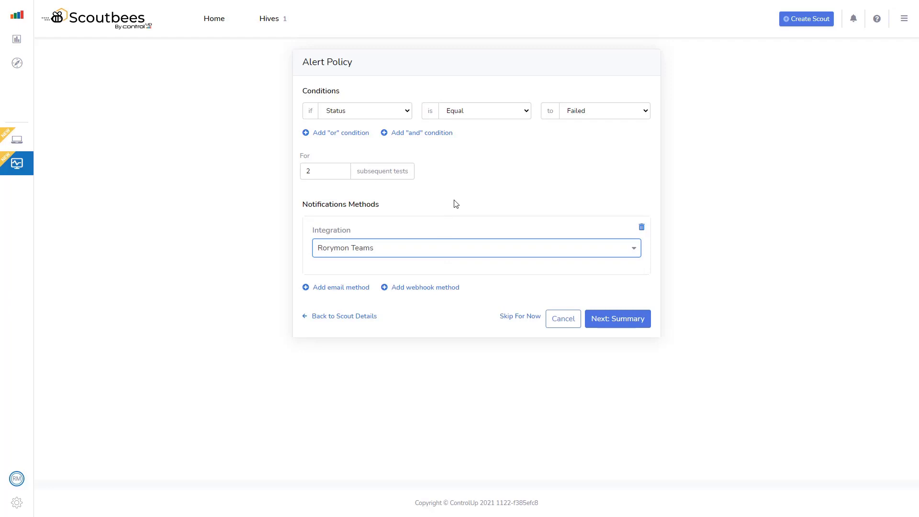
{"action": "left_click", "coordinate": [316, 134]}
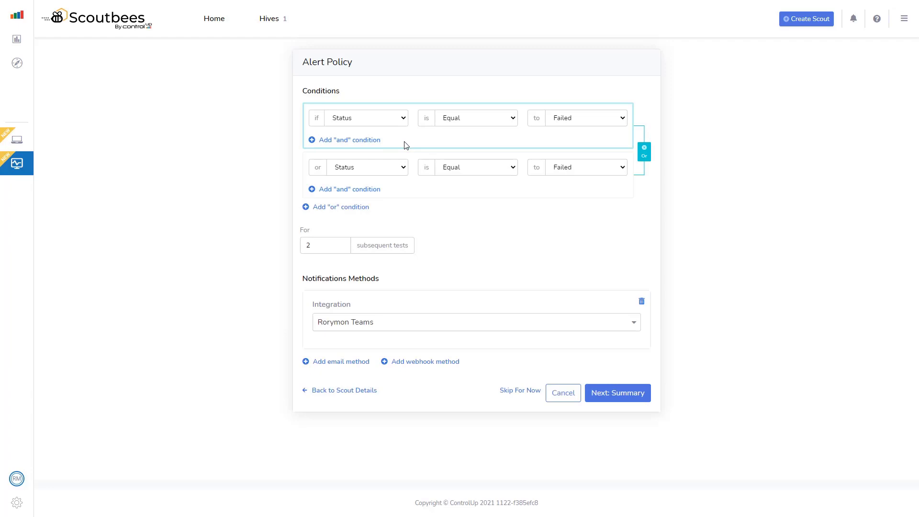
Make the second condition read Certificate Expiration Days Less than 14 days
{"action": "left_click", "coordinate": [405, 168]}
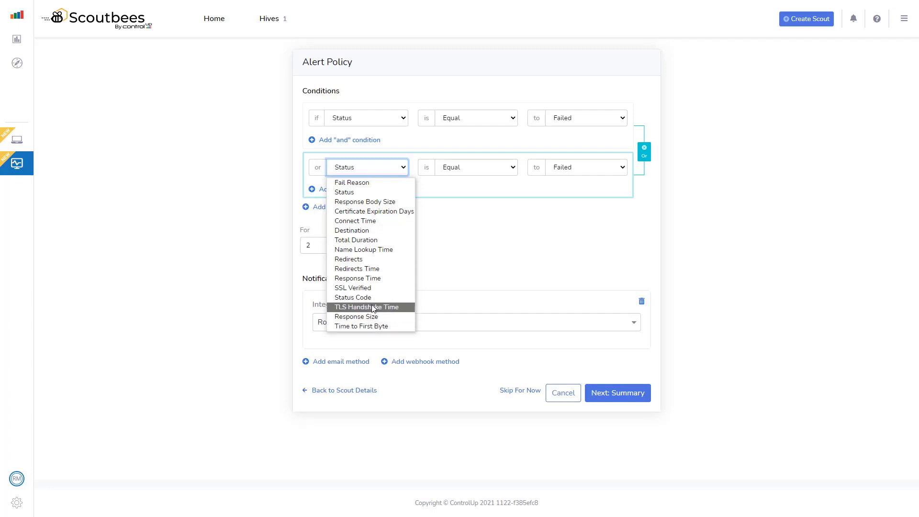
{"action": "left_click", "coordinate": [393, 212]}
{"action": "left_click", "coordinate": [507, 168]}
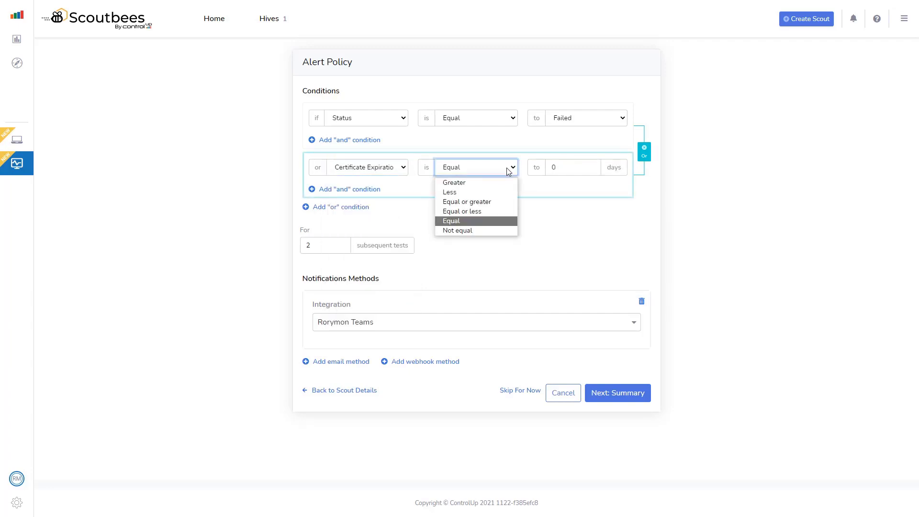
{"action": "left_click", "coordinate": [485, 198]}
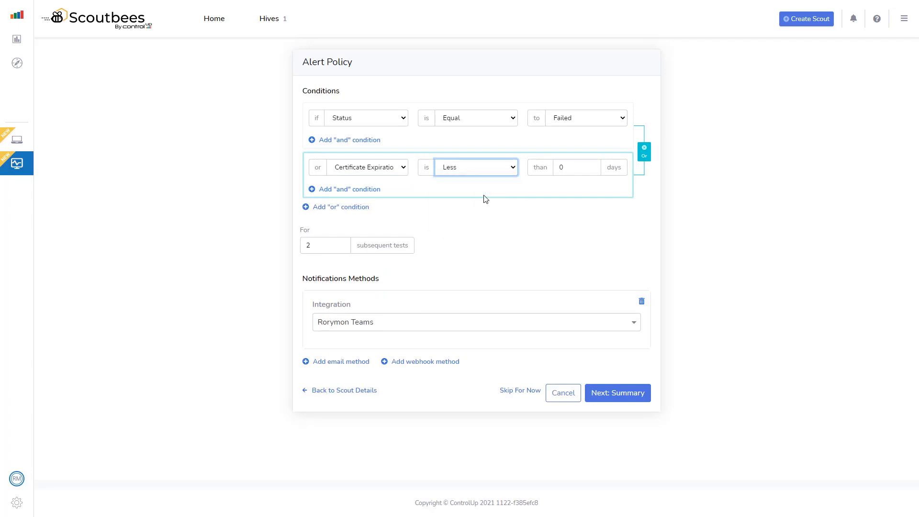
{"action": "double_click", "coordinate": [557, 166]}
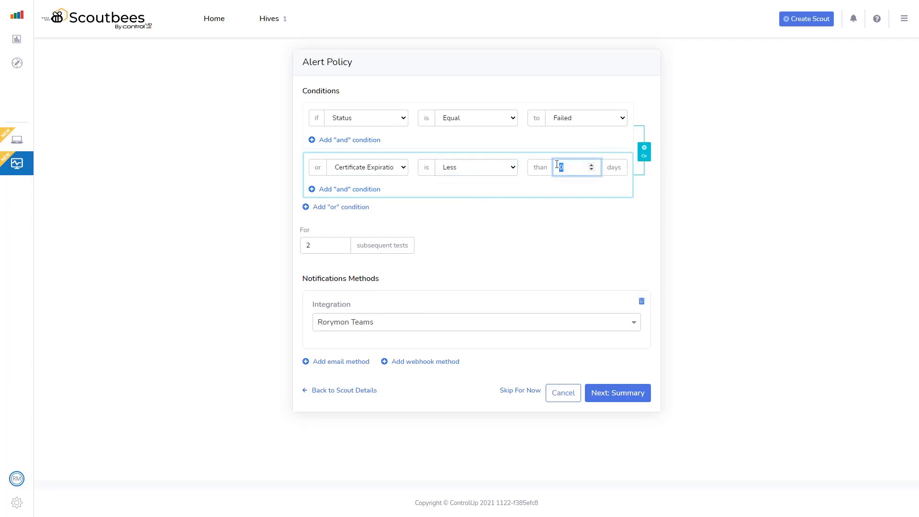
{"action": "left_click", "coordinate": [551, 219]}
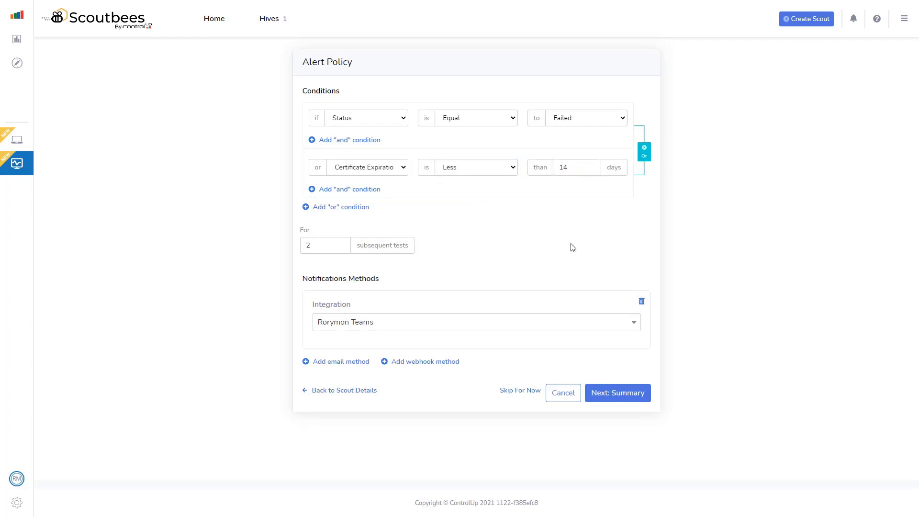
Review the summary and save the ControlUp HTTPS scout
{"action": "left_click", "coordinate": [628, 399]}
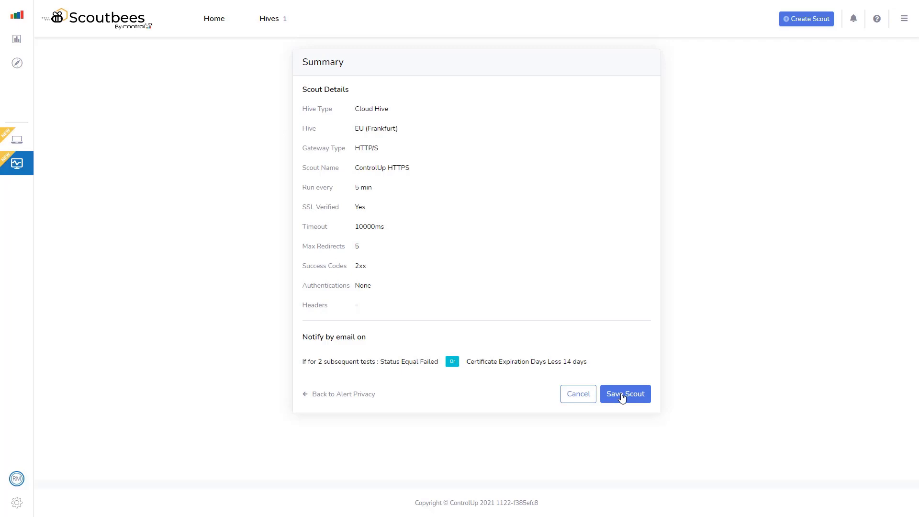
{"action": "left_click", "coordinate": [622, 397]}
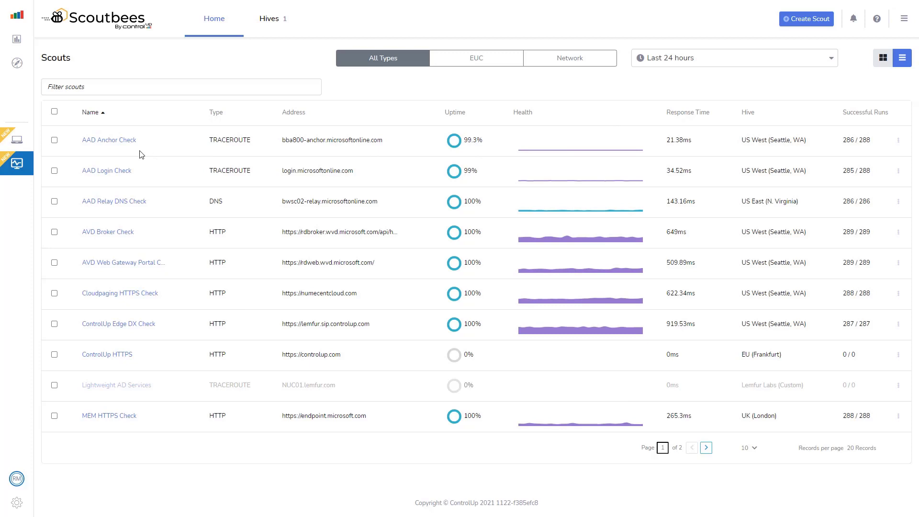
Open AVD Broker Check's details showing 289 tests, 0 failed, and timing charts
{"action": "left_click", "coordinate": [123, 238]}
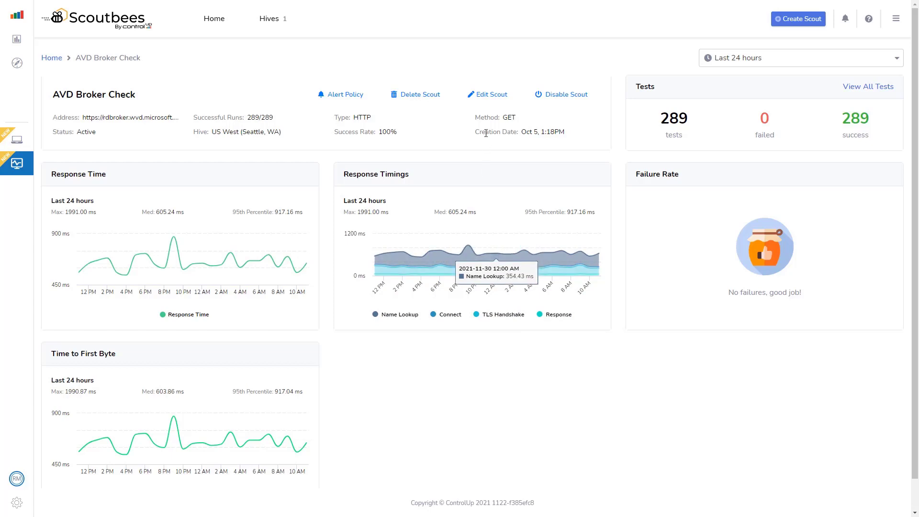
In AVD Broker Check's edit dialog, select its expected response string and health-check address
{"action": "left_click", "coordinate": [488, 100]}
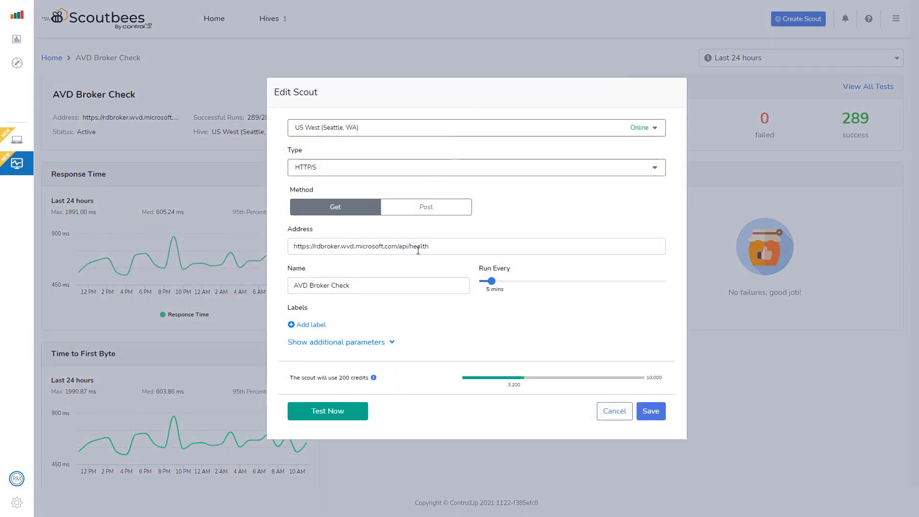
{"action": "left_click", "coordinate": [389, 342]}
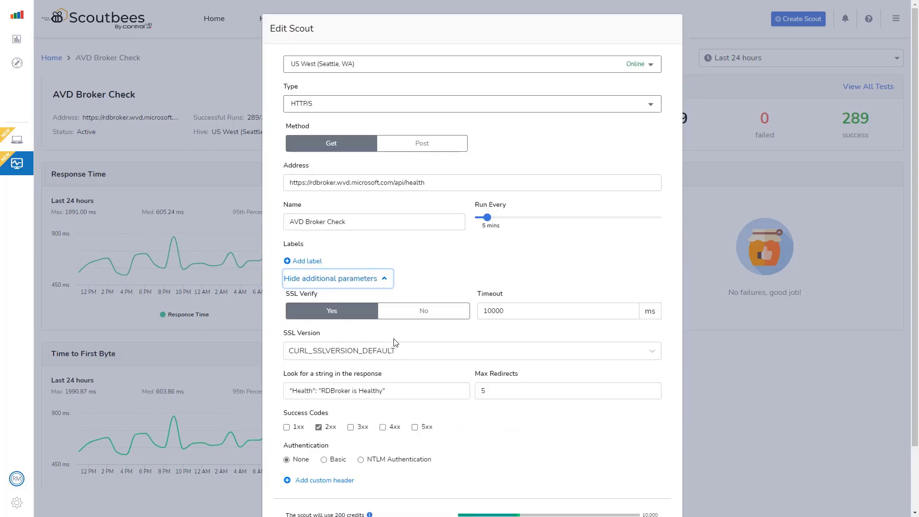
{"action": "scroll", "coordinate": [393, 343], "scroll_direction": "down", "scroll_amount": 2}
{"action": "left_click_drag", "start_coordinate": [394, 319], "coordinate": [288, 314]}
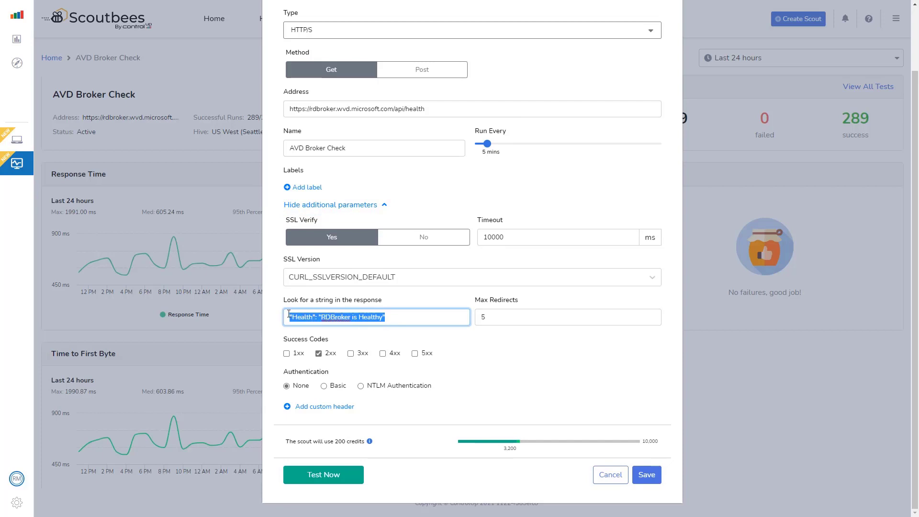
{"action": "left_click", "coordinate": [457, 364]}
{"action": "scroll", "coordinate": [470, 283], "scroll_direction": "up", "scroll_amount": 2}
{"action": "left_click_drag", "start_coordinate": [433, 179], "coordinate": [271, 173]}
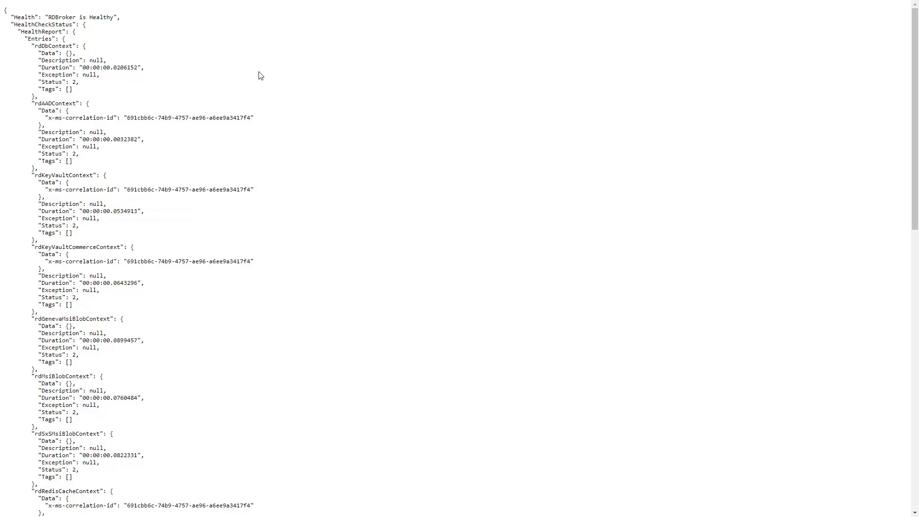
Exit Edge full screen and return to the ControlUp tab's AVD Broker Check dialog
{"action": "key", "text": "F11"}
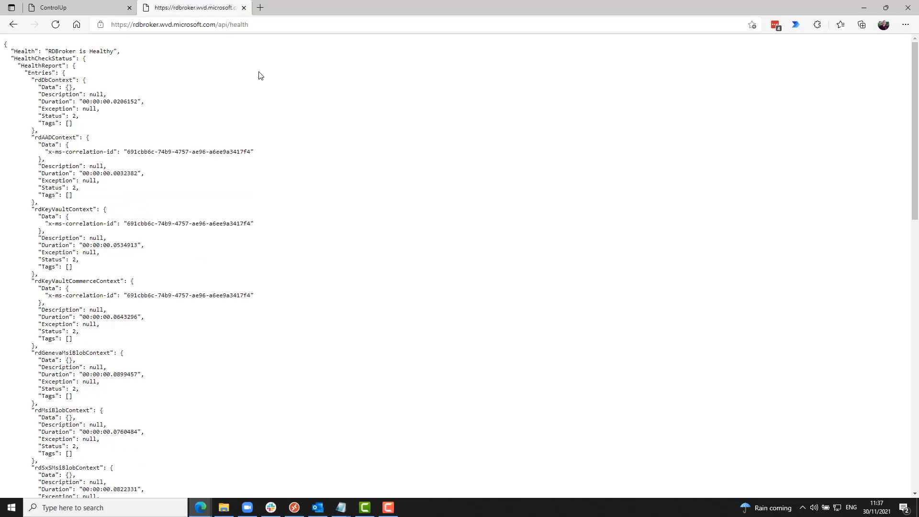
{"action": "left_click", "coordinate": [87, 8]}
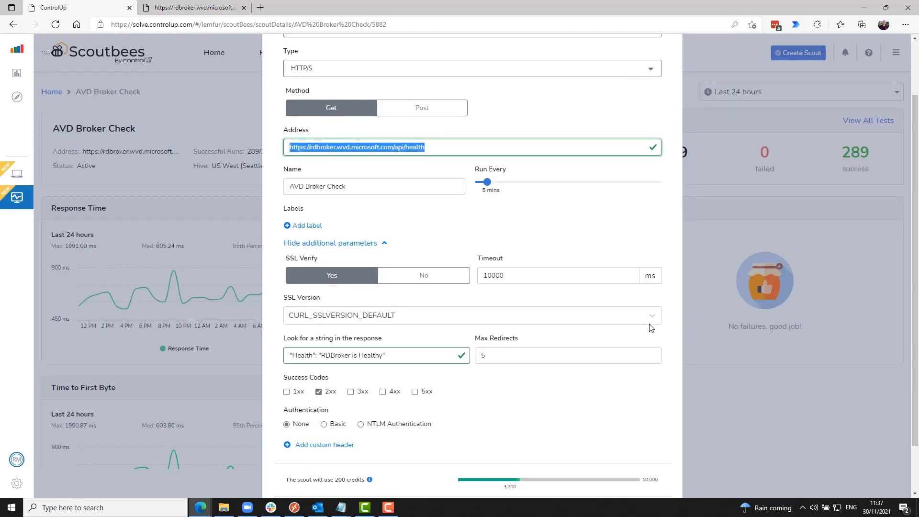
Cancel the AVD Broker Check edit without saving
{"action": "scroll", "coordinate": [651, 327], "scroll_direction": "down", "scroll_amount": 2}
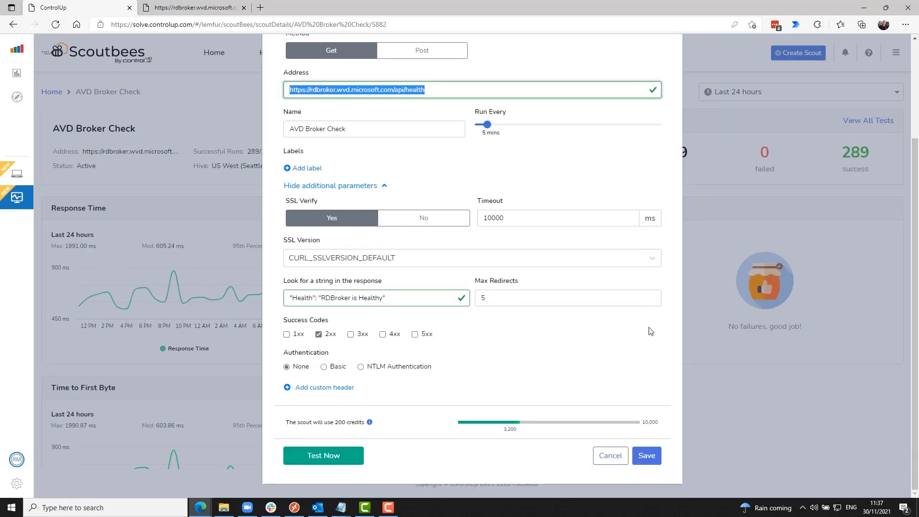
{"action": "scroll", "coordinate": [651, 331], "scroll_direction": "up", "scroll_amount": 4}
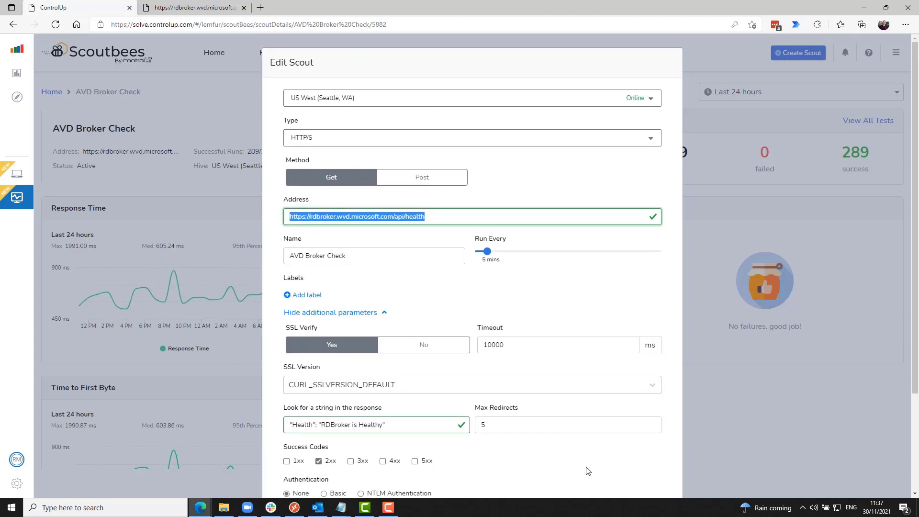
{"action": "scroll", "coordinate": [588, 471], "scroll_direction": "down", "scroll_amount": 4}
{"action": "left_click", "coordinate": [610, 455]}
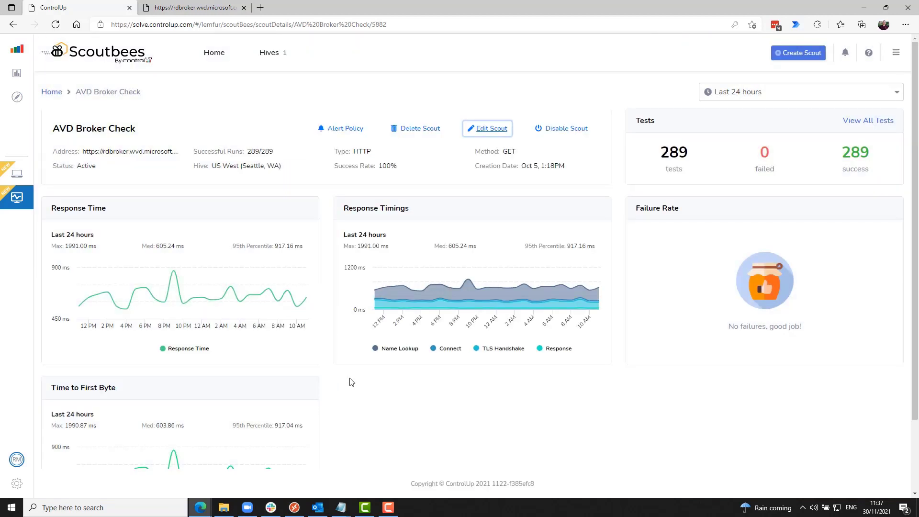
Check that ControlUp HTTPS shows 100% uptime and 1/1 successful runs
{"action": "left_click", "coordinate": [212, 55]}
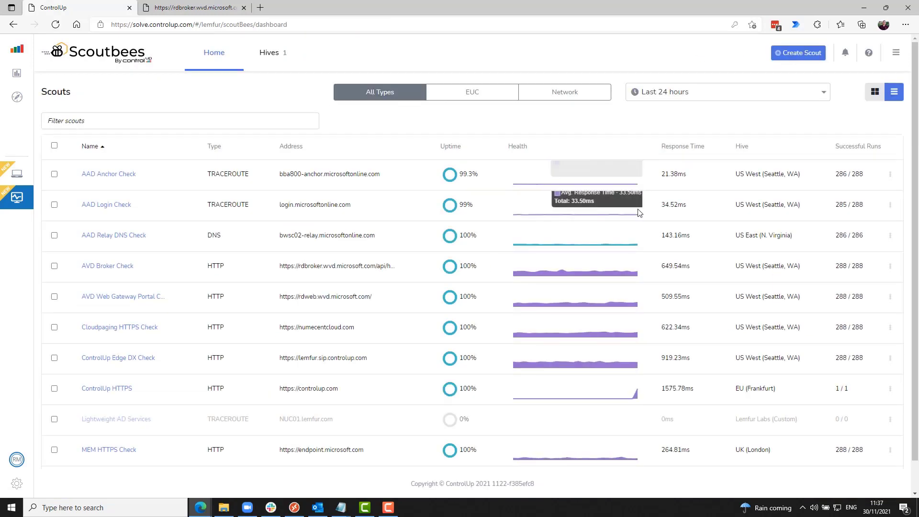
{"action": "scroll", "coordinate": [637, 205], "scroll_direction": "down", "scroll_amount": 1}
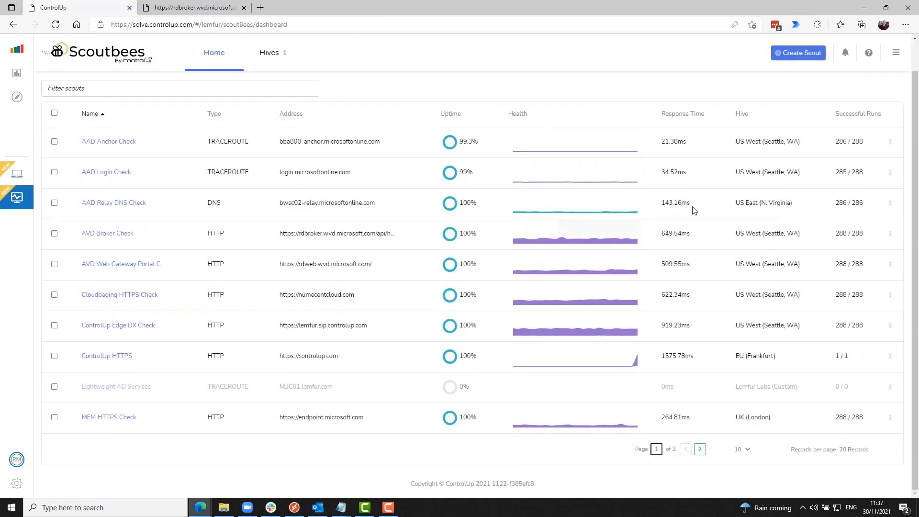
{"action": "left_click", "coordinate": [115, 357]}
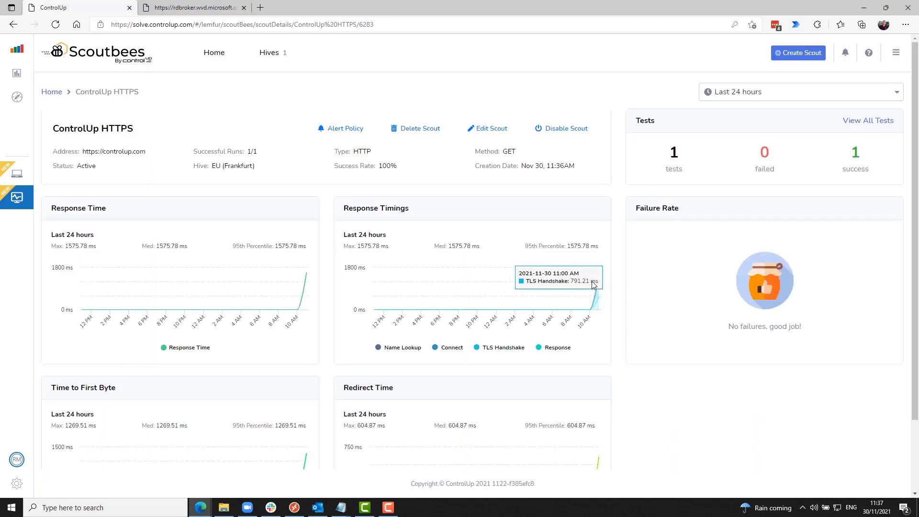
{"action": "left_click", "coordinate": [50, 96]}
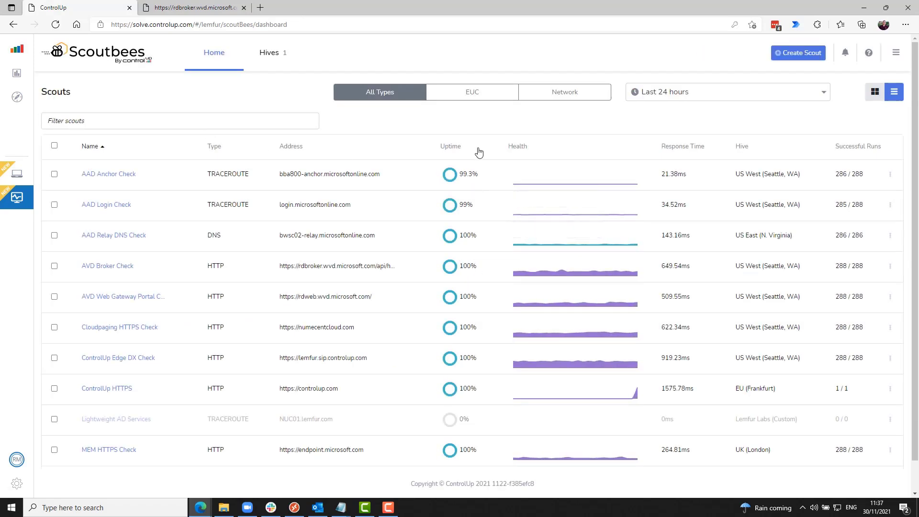